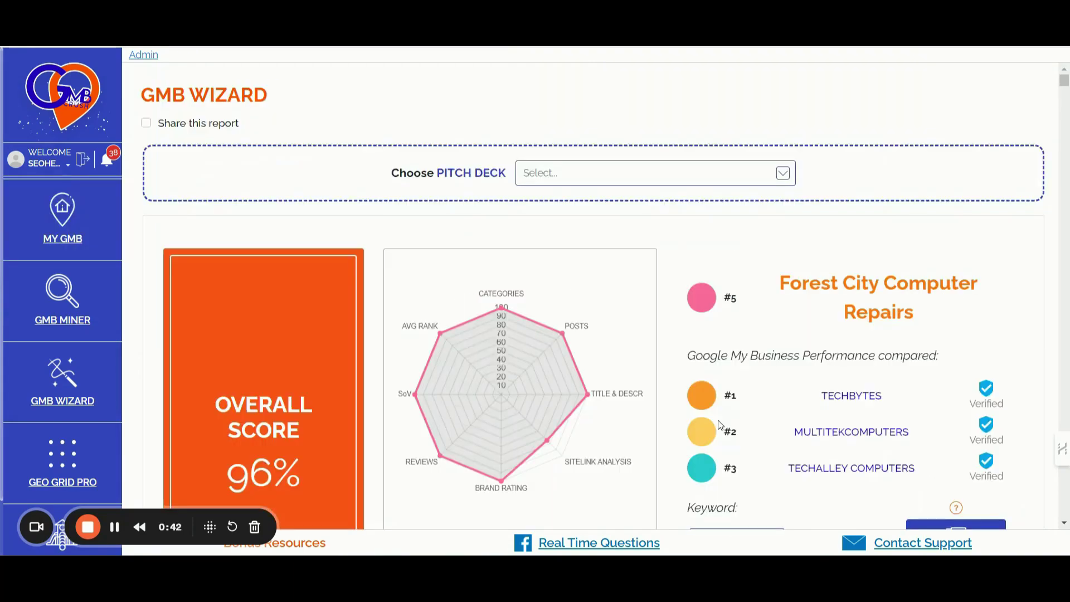
# Scroll through the wizard's Categories, Ranking Insights and Organic Insights sections
pyautogui.scroll(-5, 719, 425)
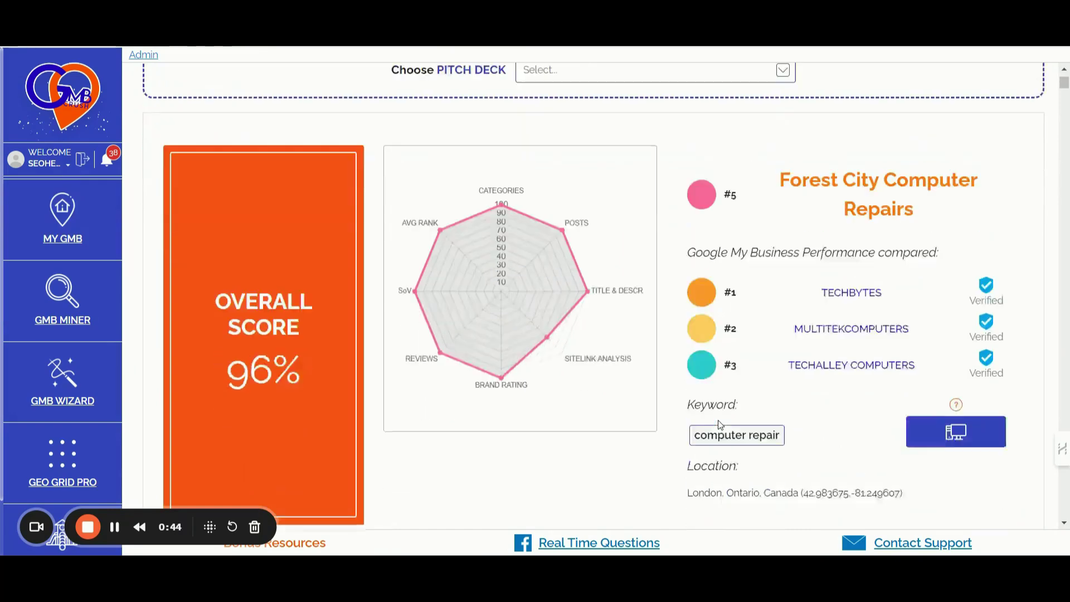
pyautogui.scroll(-8, 698, 432)
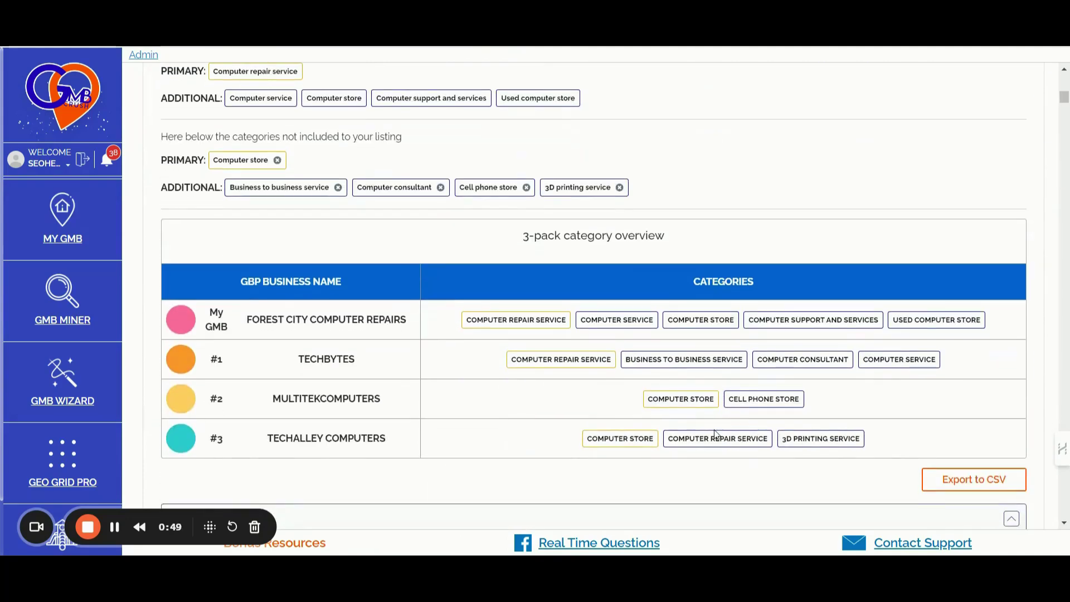
pyautogui.scroll(-5, 708, 430)
pyautogui.scroll(-8, 724, 436)
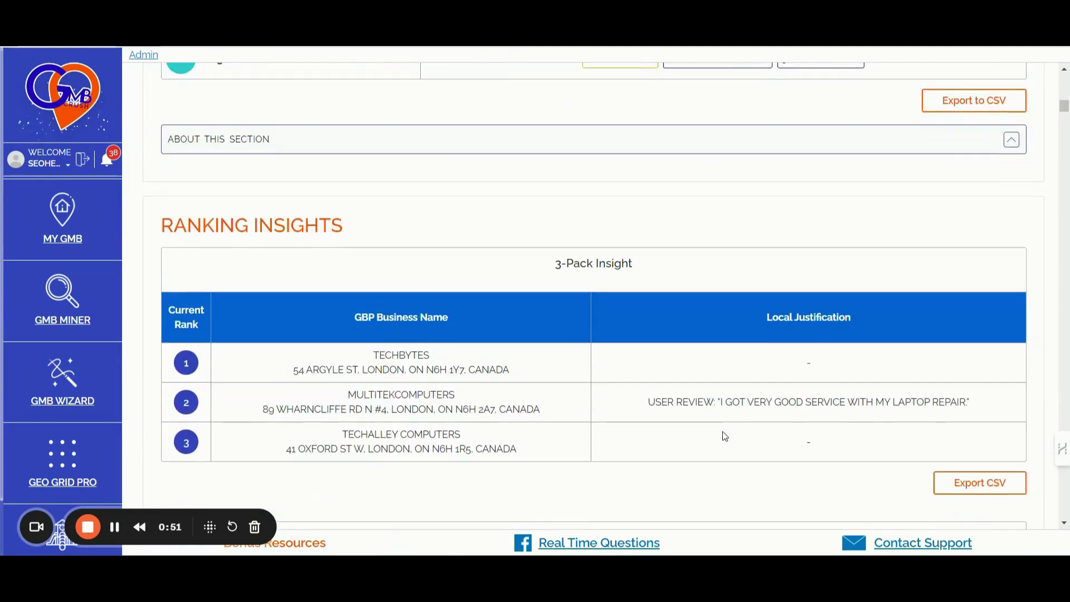
pyautogui.scroll(-3, 722, 432)
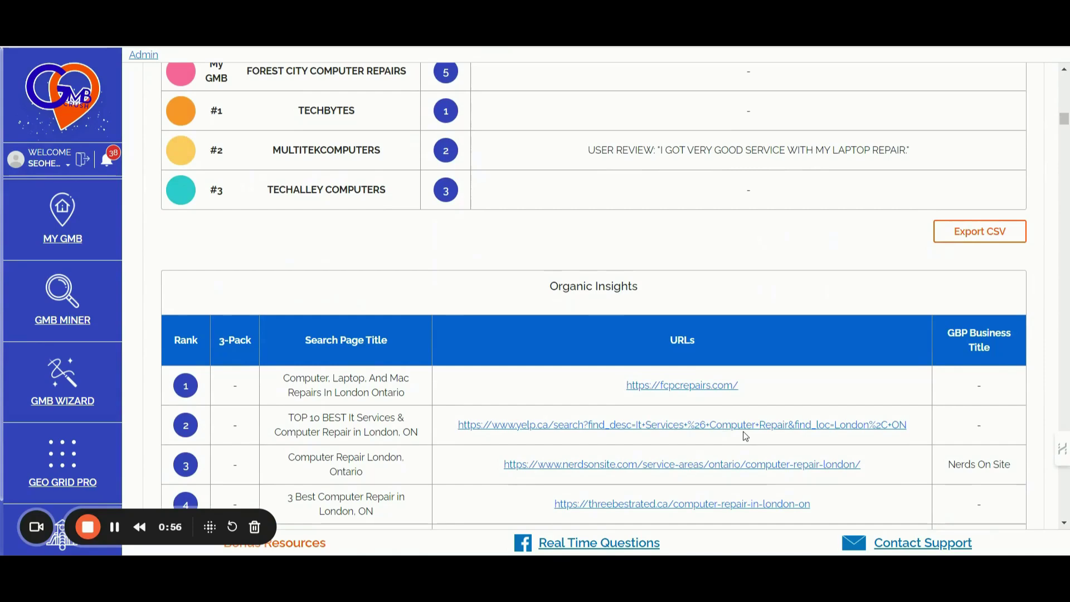
pyautogui.scroll(-2, 746, 436)
pyautogui.scroll(-1, 745, 436)
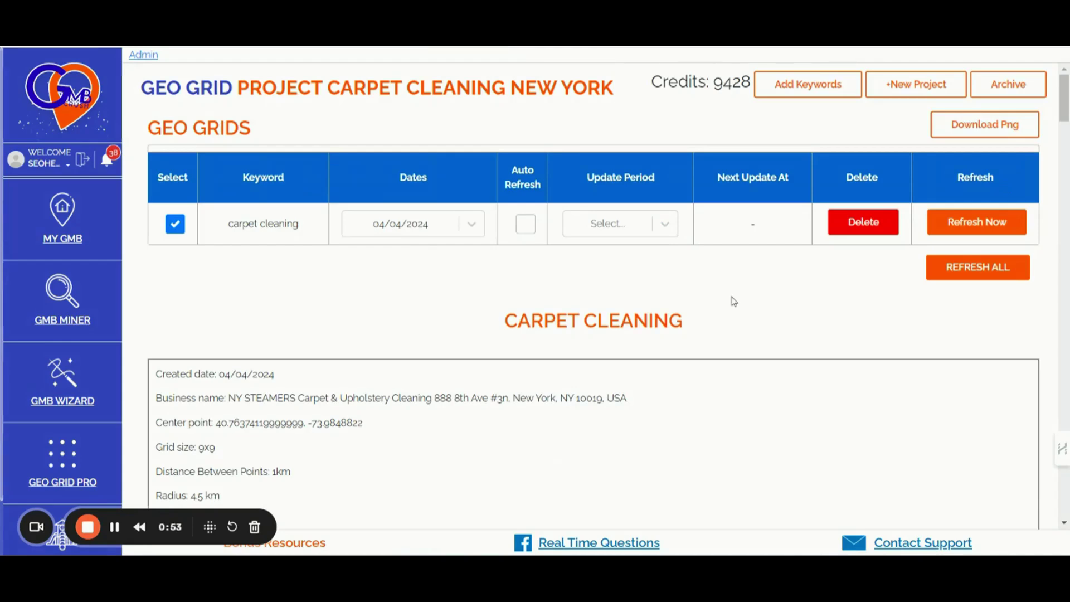
# Scroll down to the carpet cleaning geo grid heatmap showing pin ranks across New York
pyautogui.scroll(-5, 747, 303)
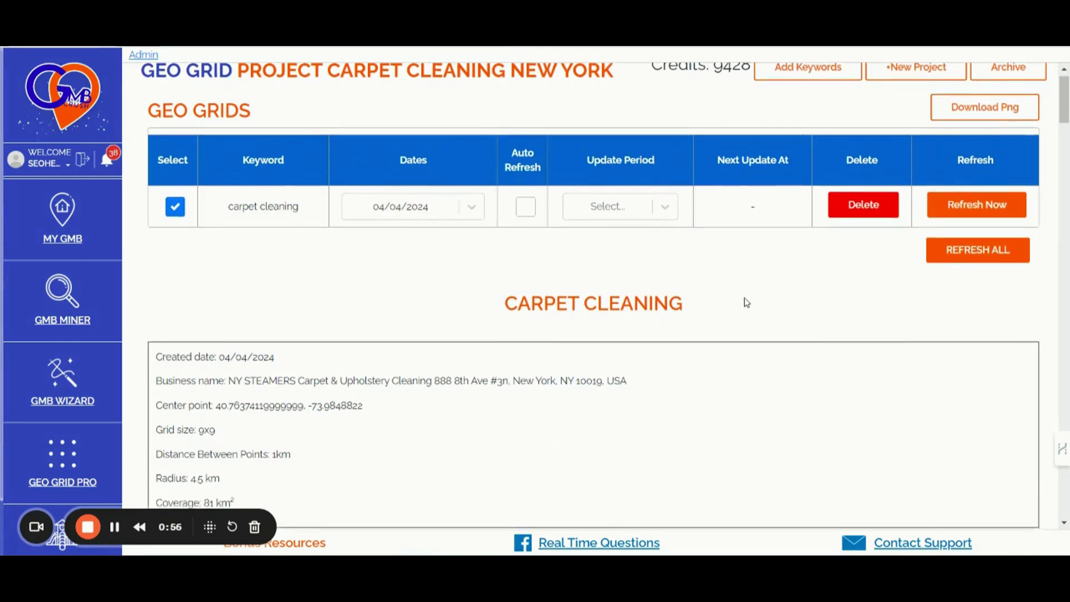
pyautogui.scroll(-3, 747, 302)
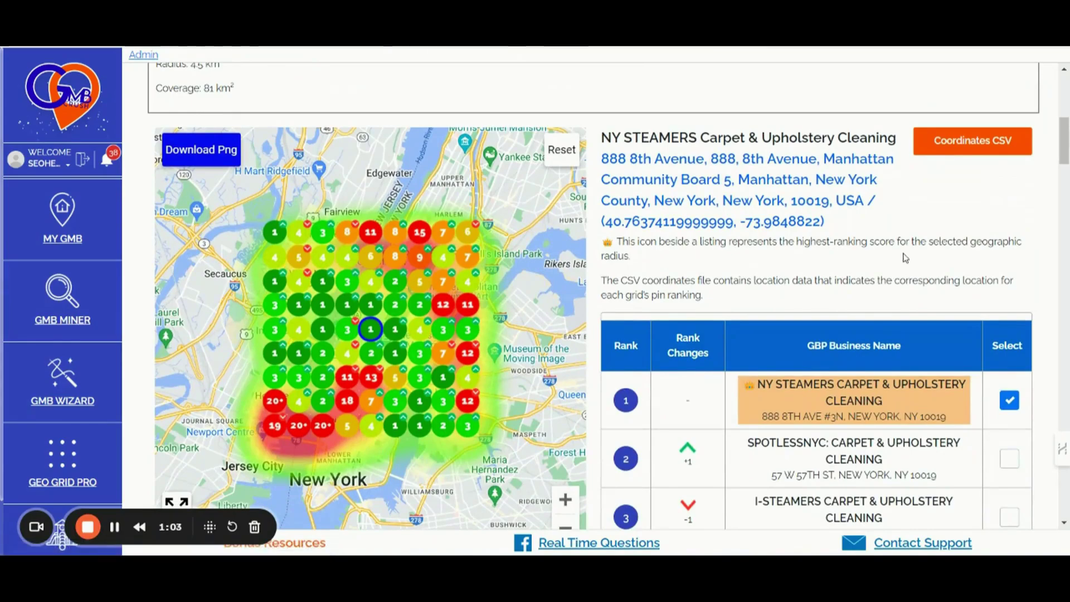
# Download the grid's coordinates CSV, then return from Excel to the GMB Crush window
pyautogui.click(972, 141)
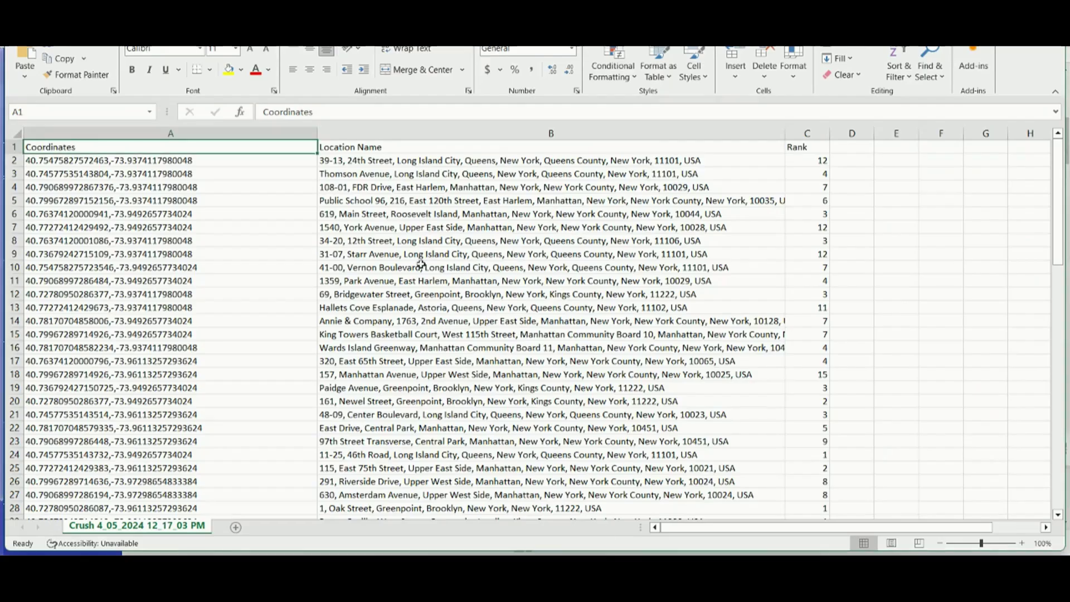
pyautogui.moveTo(674, 558)
pyautogui.click(599, 501)
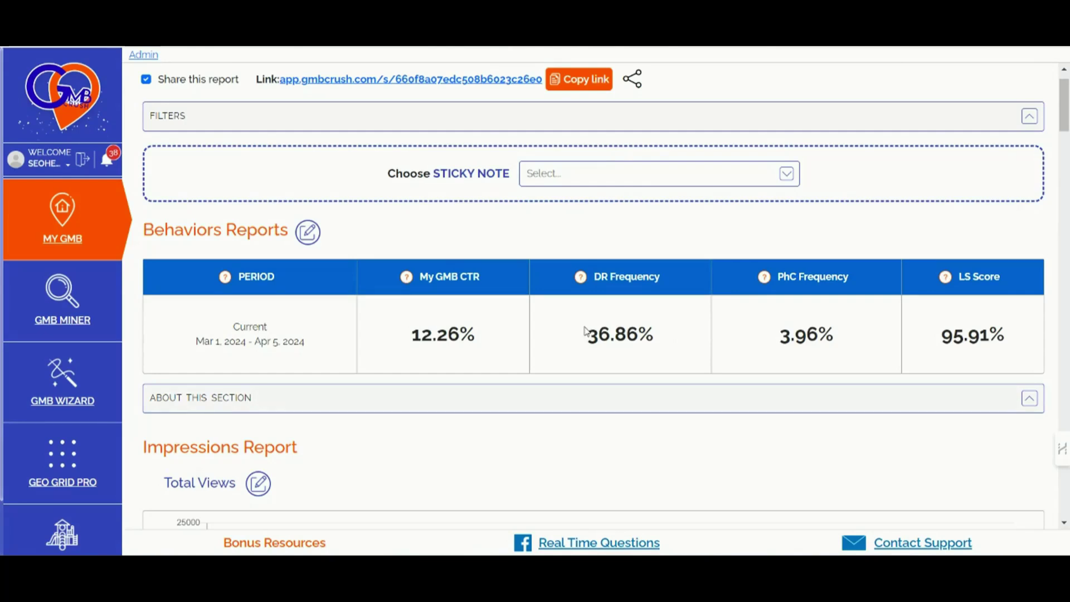
# Scroll through the My GMB behaviour, impressions and total actions report charts
pyautogui.scroll(-1, 586, 331)
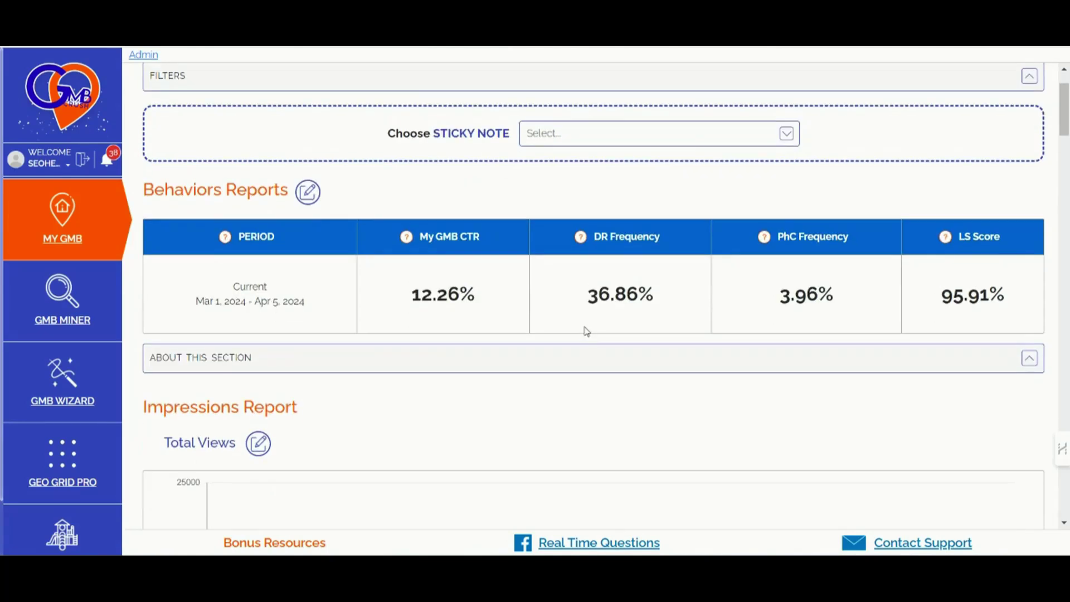
pyautogui.scroll(-2, 780, 317)
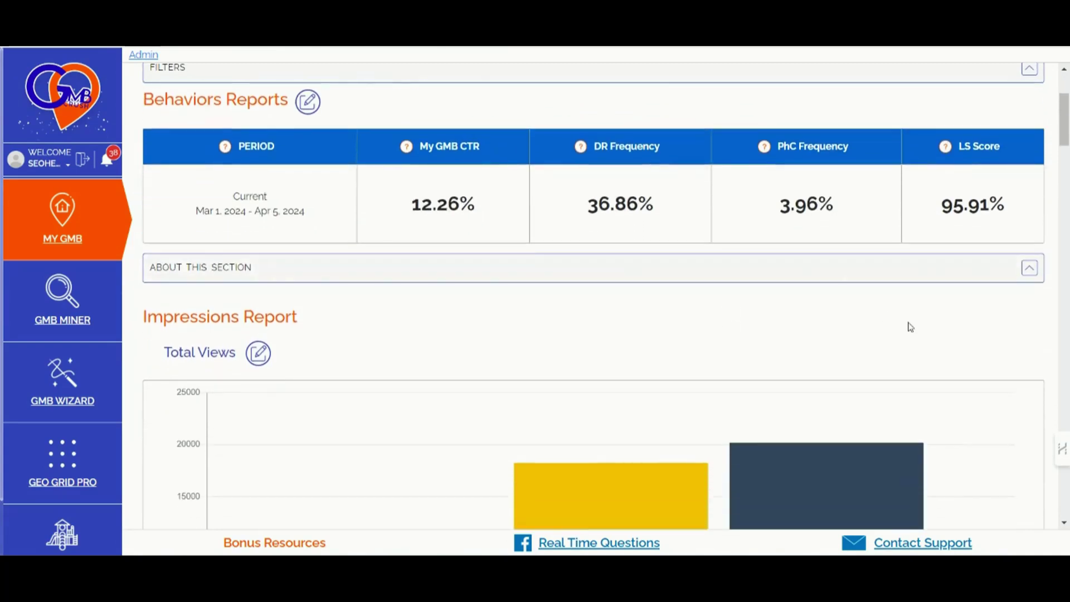
pyautogui.scroll(-10, 908, 325)
pyautogui.scroll(-15, 910, 328)
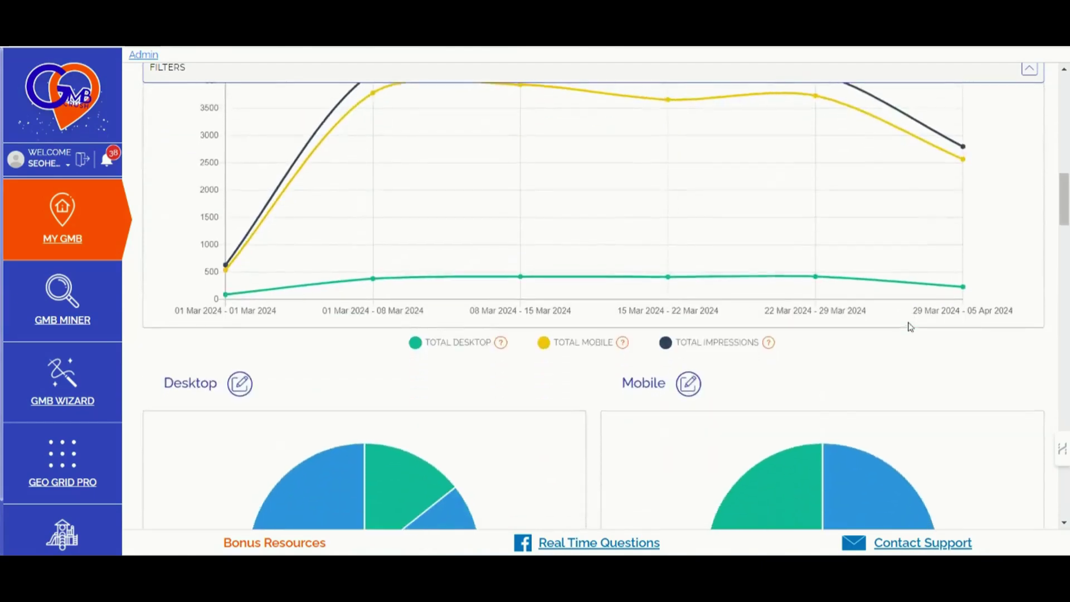
pyautogui.scroll(-20, 910, 327)
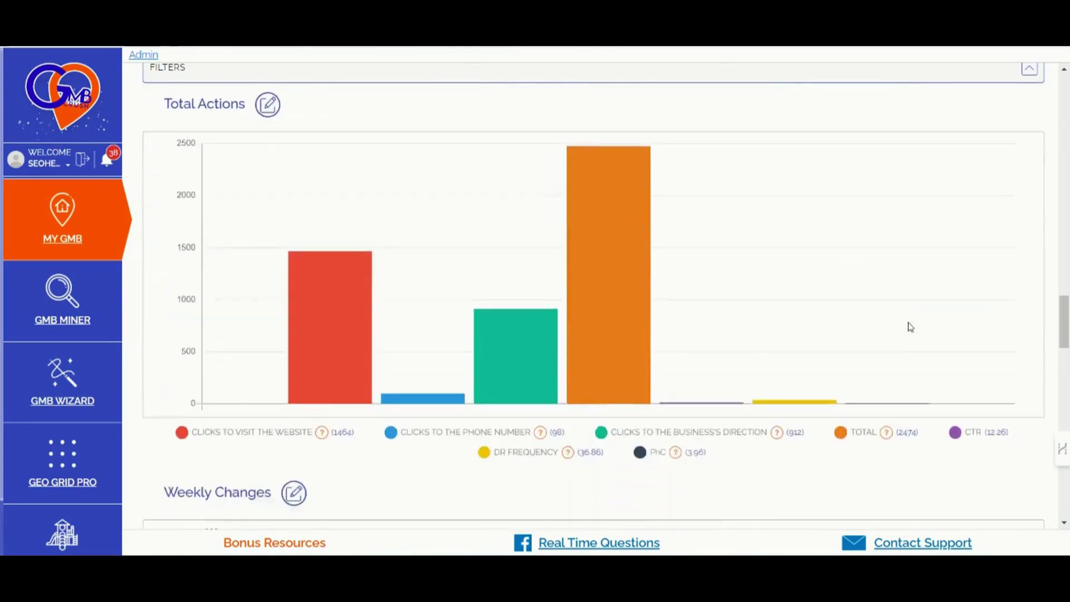
pyautogui.scroll(-7, 910, 327)
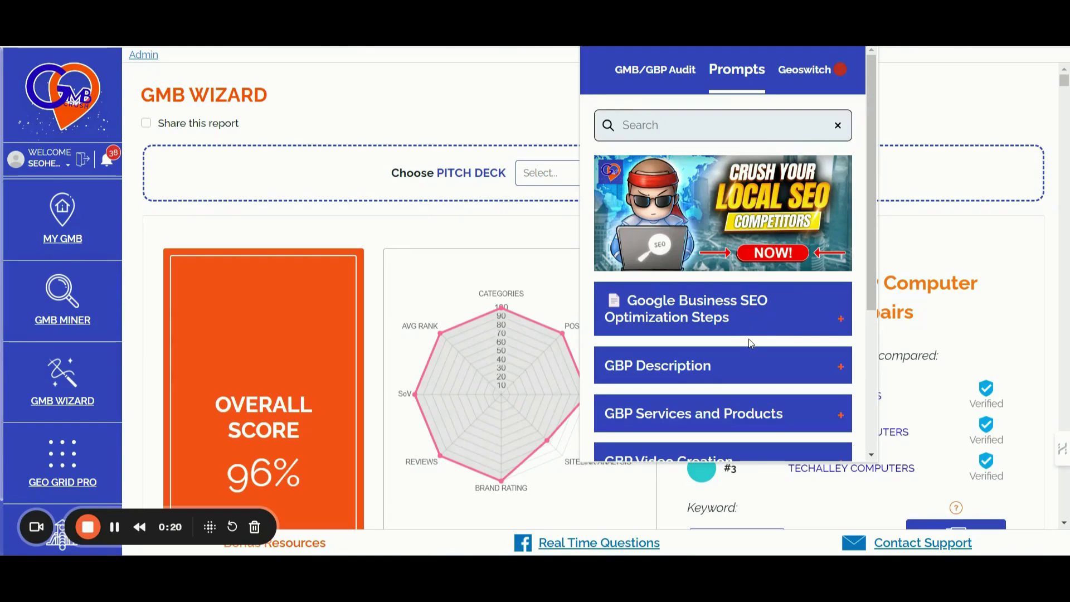
# Scroll down through the prompt library in the Prompts panel
pyautogui.scroll(-1, 751, 340)
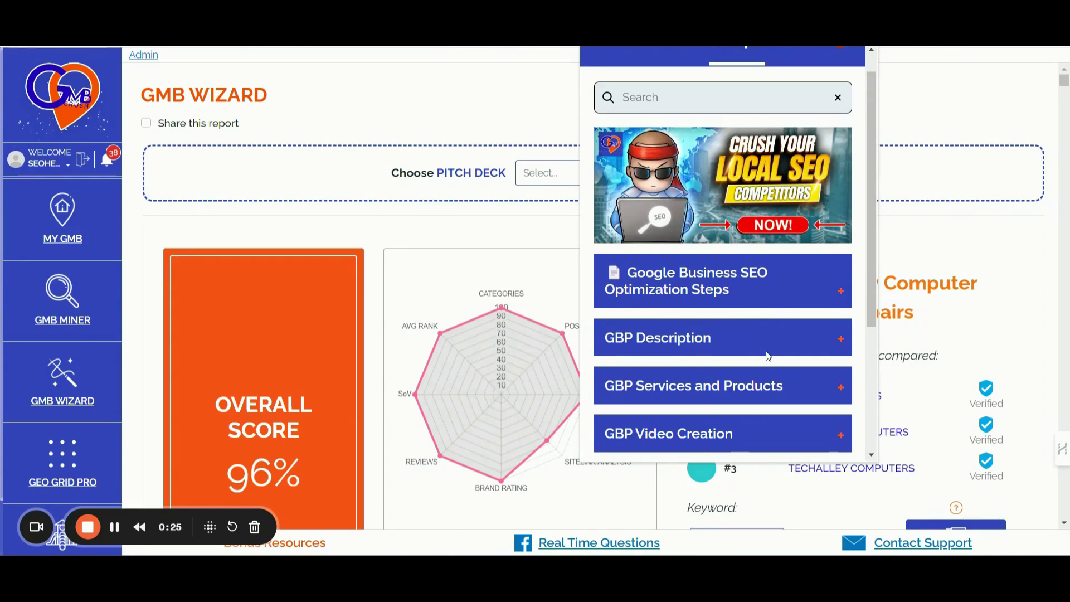
pyautogui.scroll(-3, 771, 360)
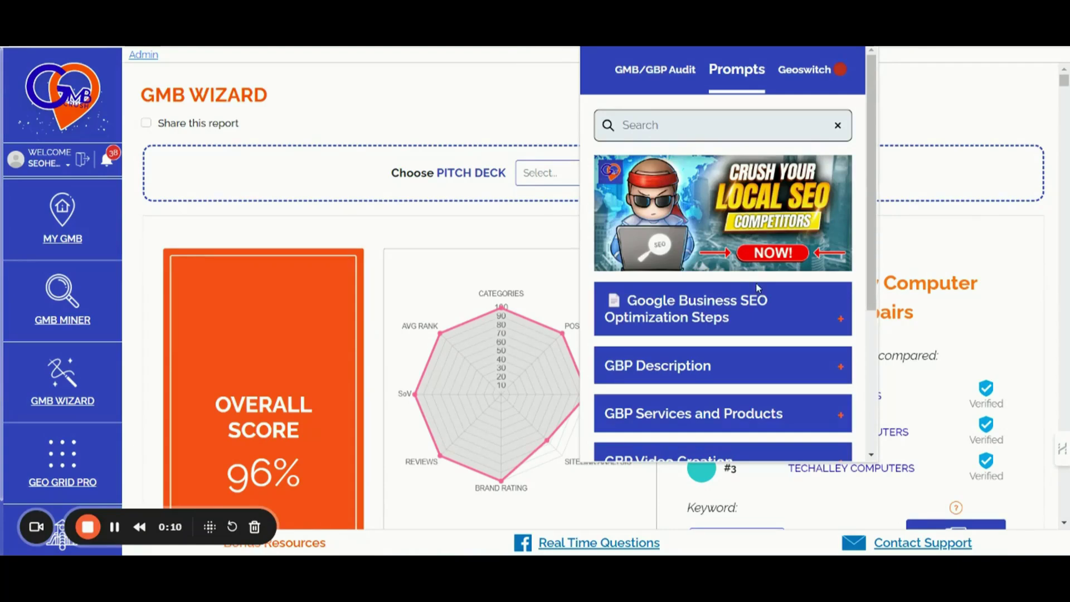
pyautogui.scroll(-3, 757, 289)
pyautogui.scroll(-2, 757, 288)
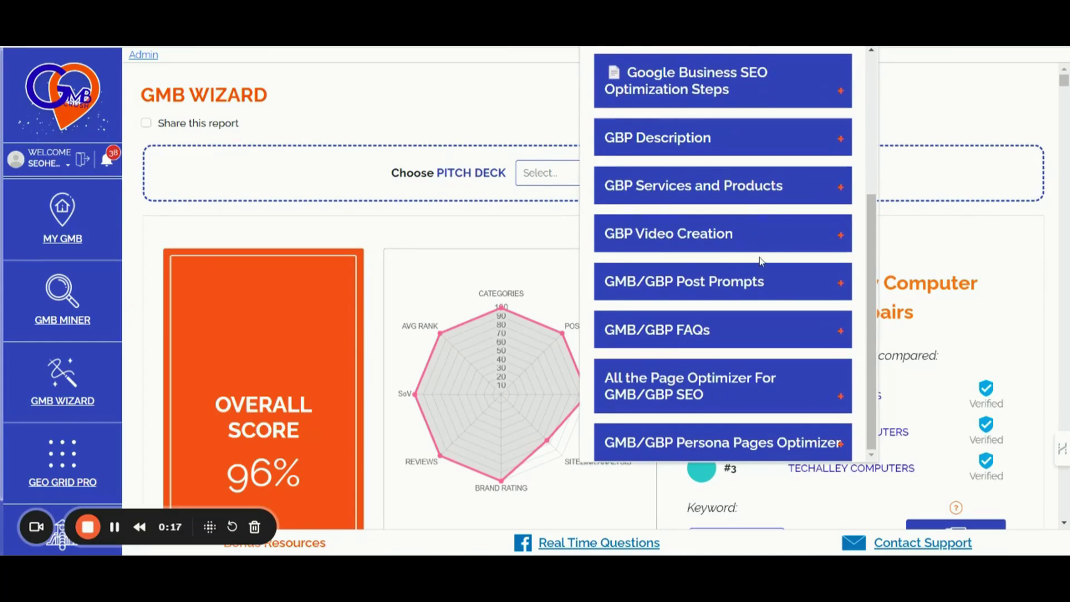
# Expand GMB/GBP FAQs and Post Prompts, then read the Primary Cat. Google Posts prompt
pyautogui.click(842, 332)
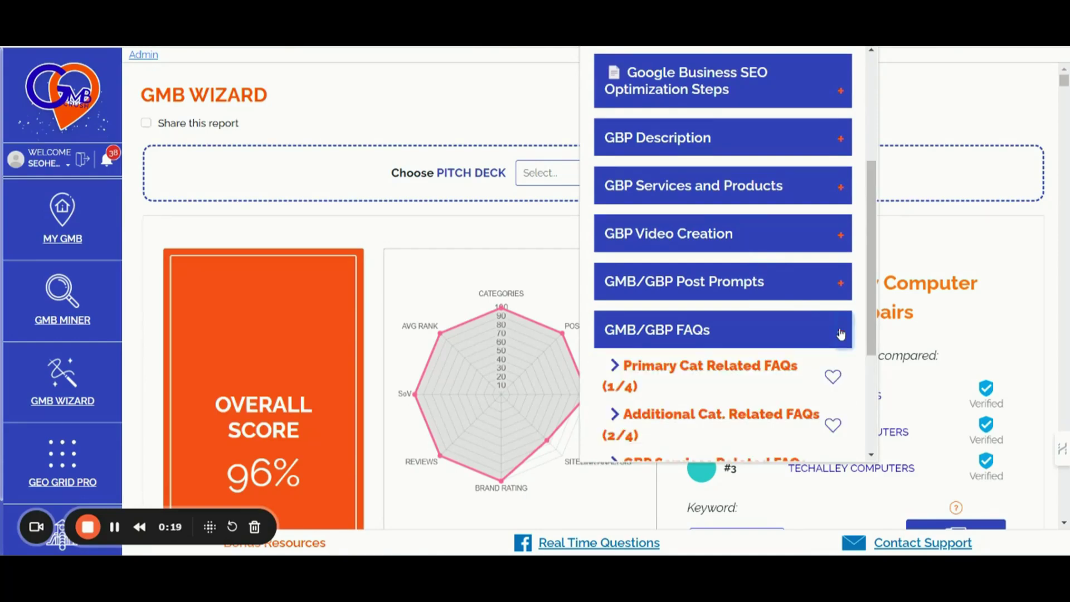
pyautogui.click(841, 290)
pyautogui.click(763, 320)
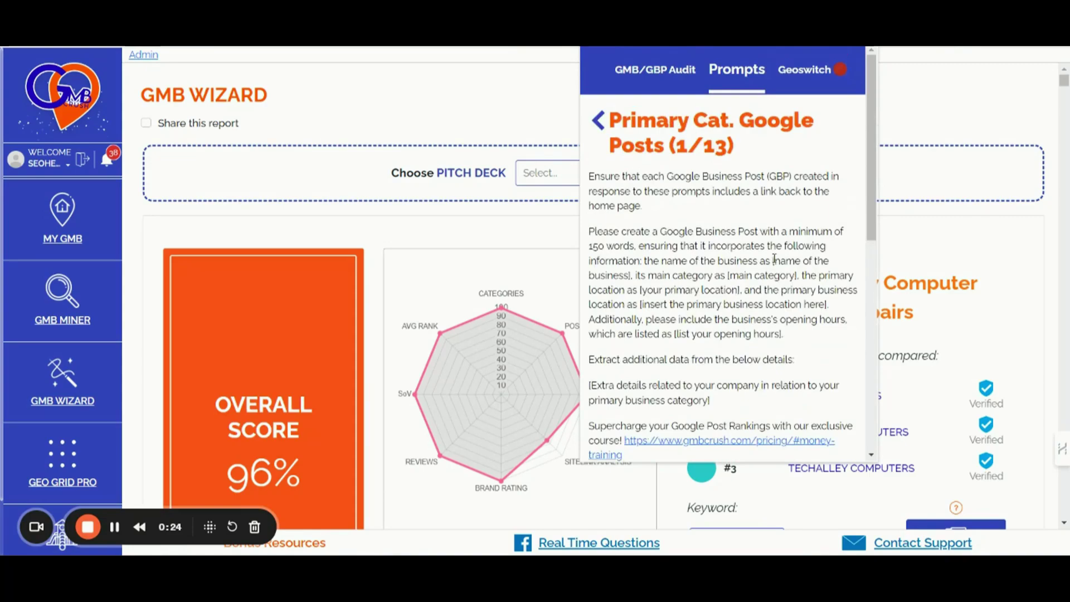
pyautogui.scroll(-10, 774, 259)
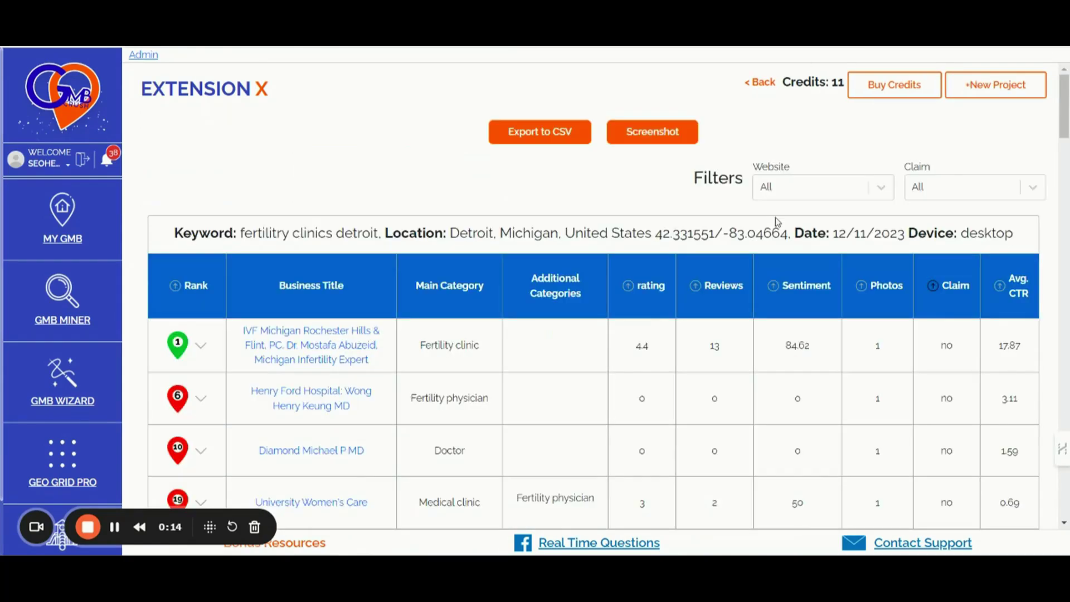
# Review the Detroit fertility clinic results and mark the top clinic's unclaimed Claim value
pyautogui.scroll(-5, 778, 222)
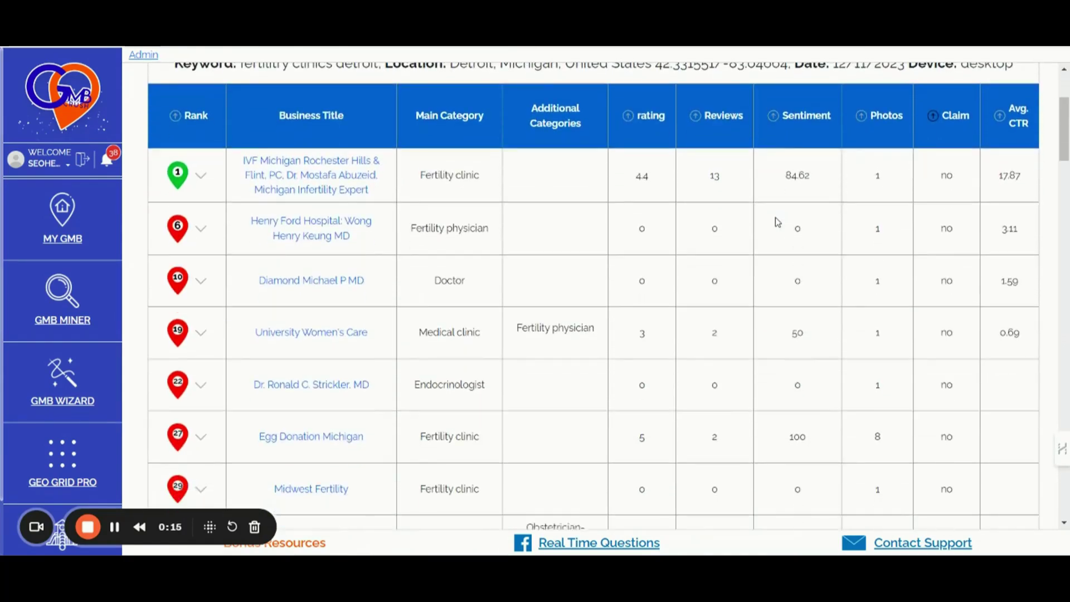
pyautogui.scroll(1, 777, 222)
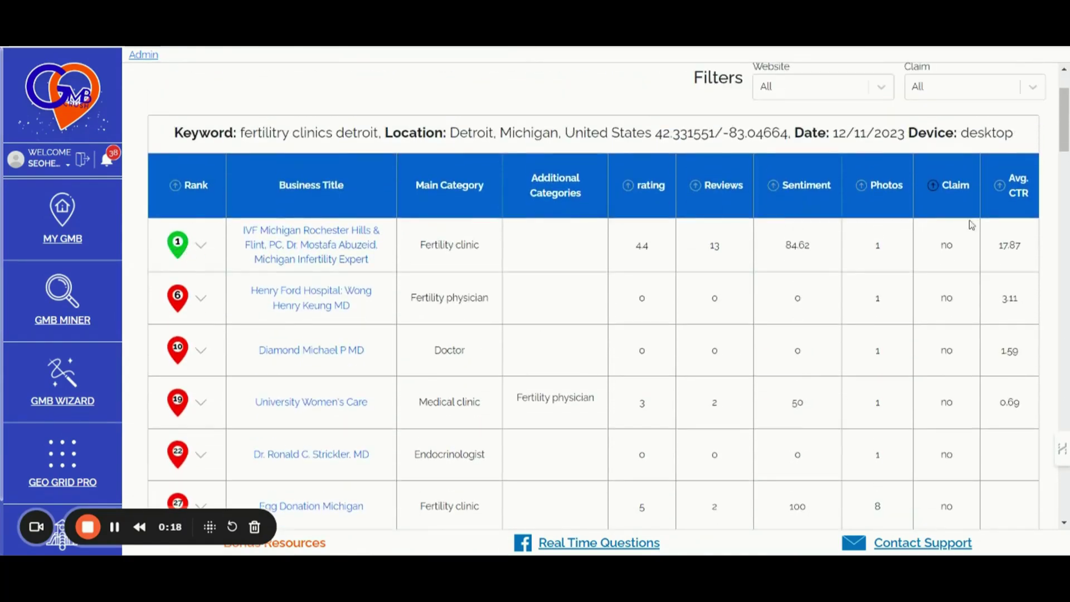
pyautogui.doubleClick(947, 246)
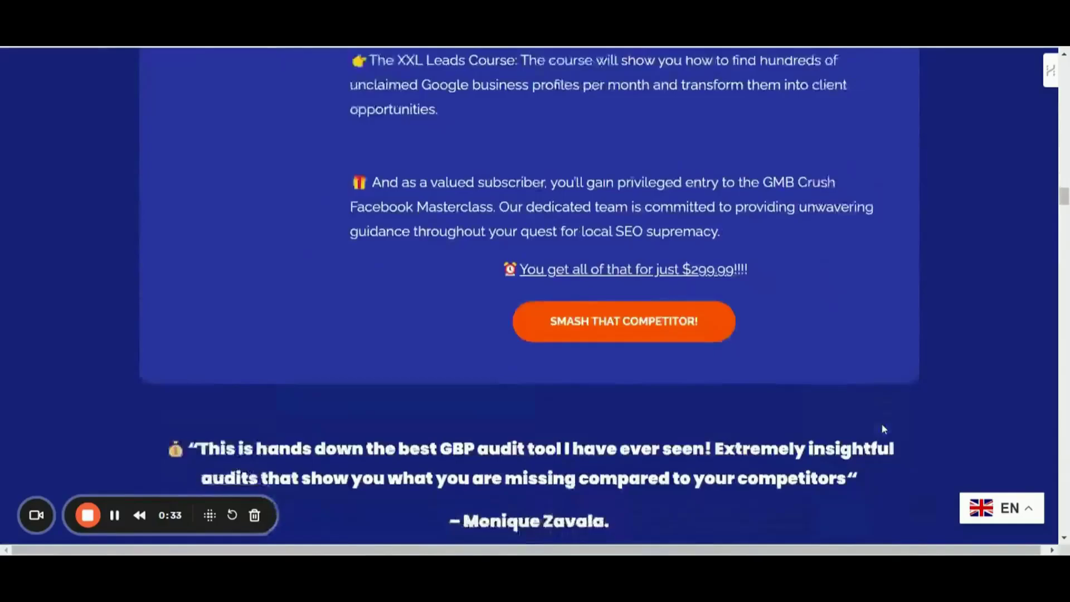
pyautogui.scroll(-15, 882, 428)
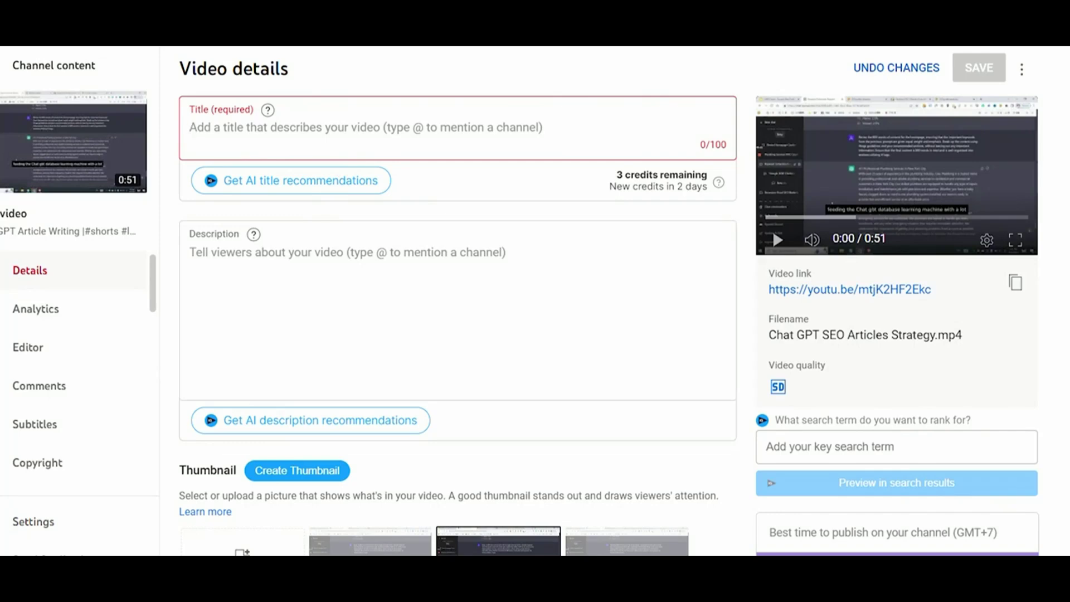
pyautogui.click(337, 397)
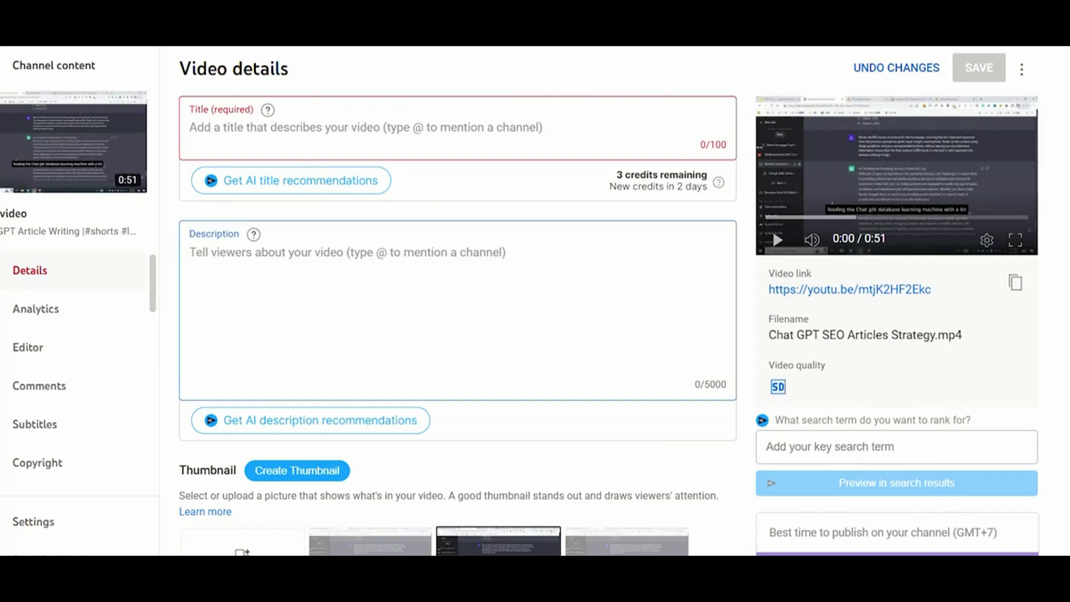
pyautogui.scroll(-5, 543, 363)
pyautogui.scroll(-5, 543, 362)
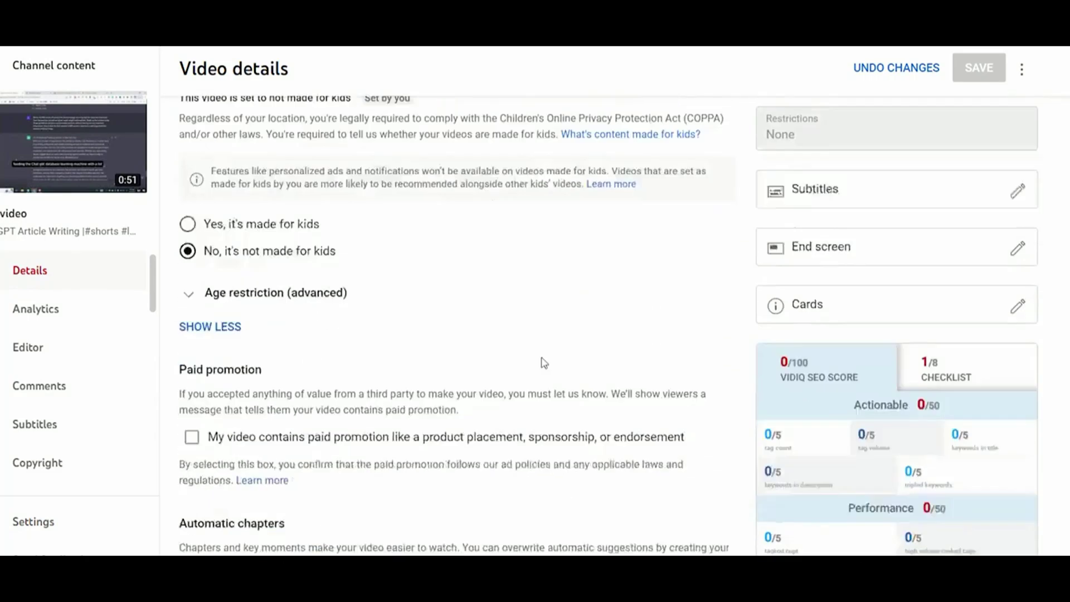
pyautogui.scroll(-5, 543, 363)
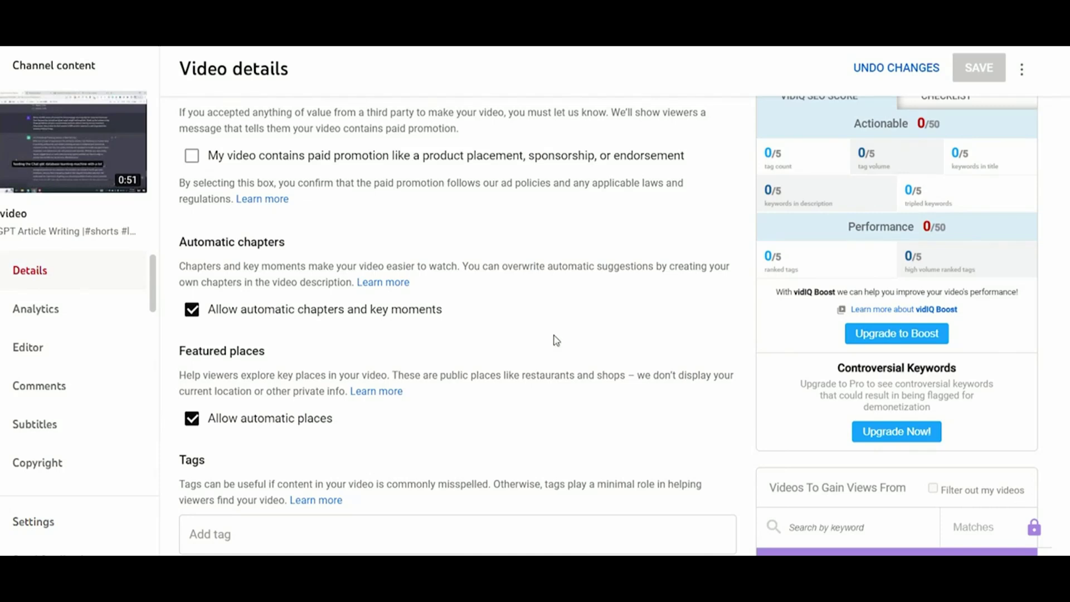
pyautogui.scroll(-2, 359, 445)
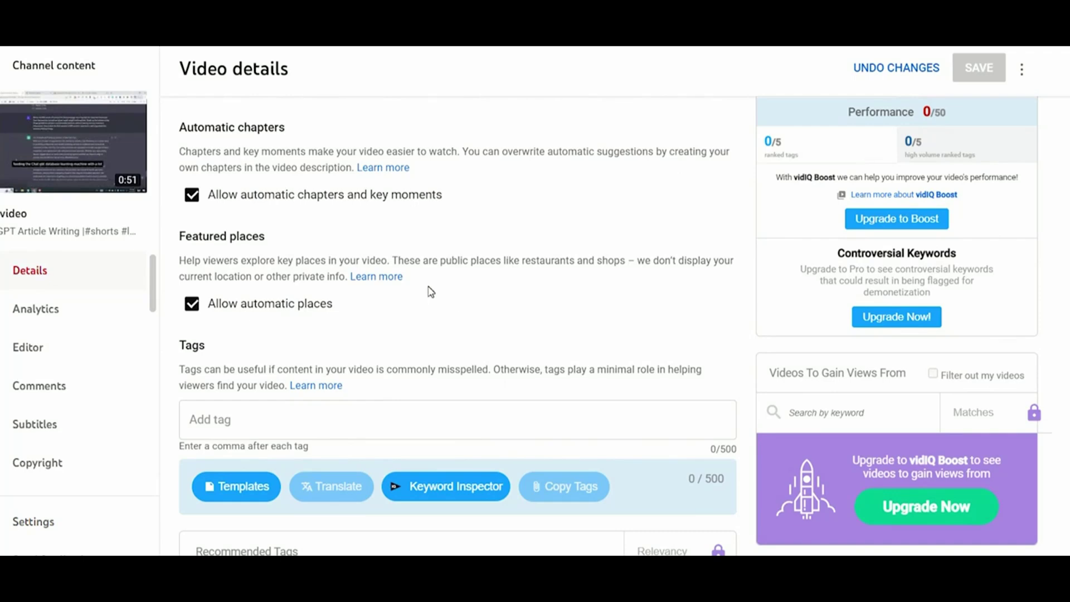
pyautogui.scroll(-2, 451, 303)
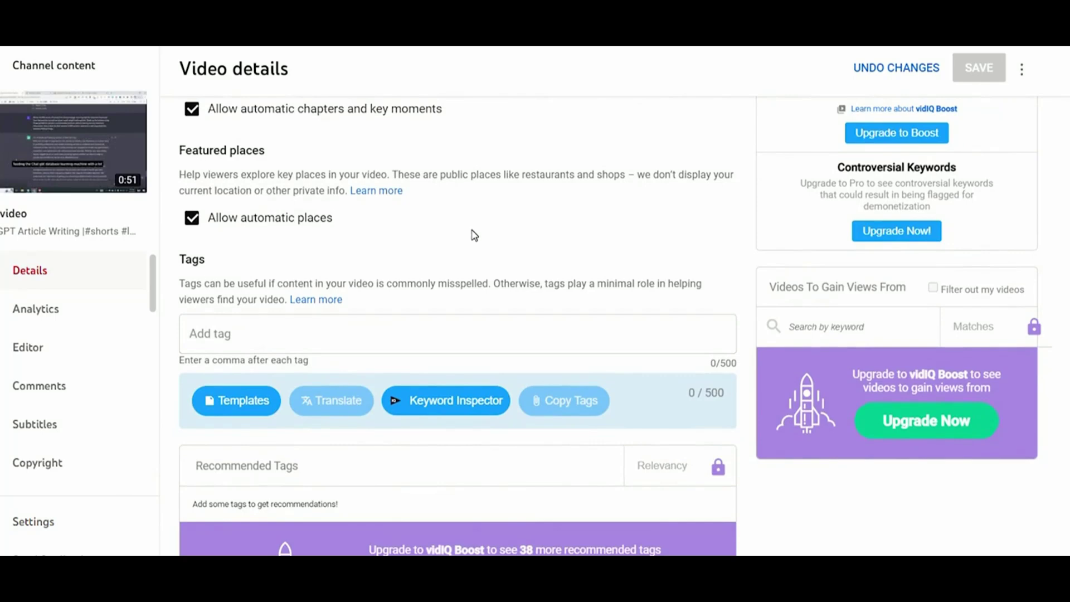
pyautogui.scroll(-6, 473, 235)
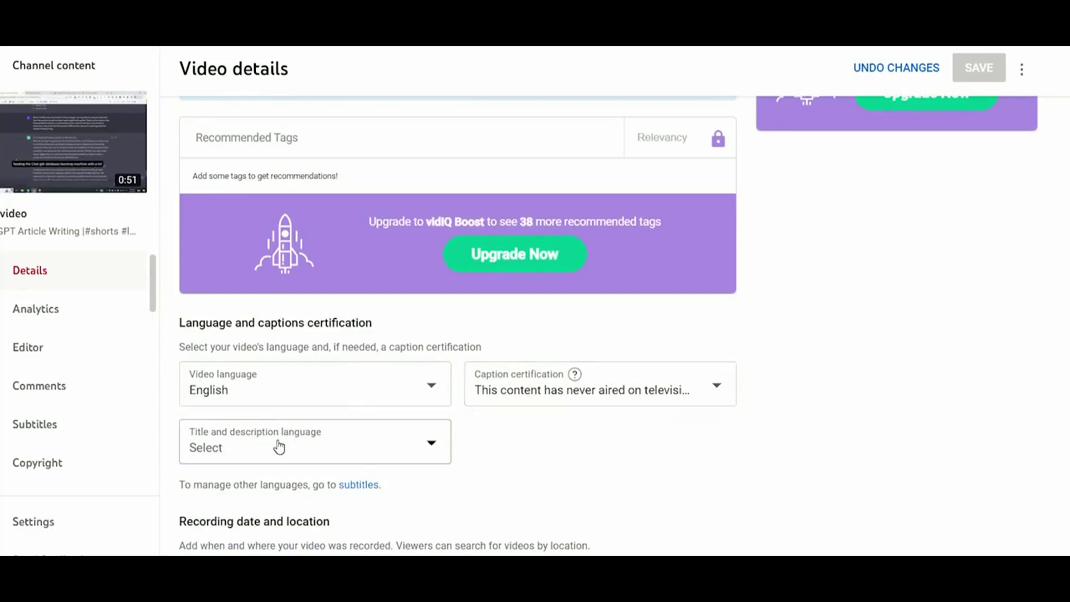
# Set Caption certification to 'This content has never aired on television in the U.S.'
pyautogui.click(538, 391)
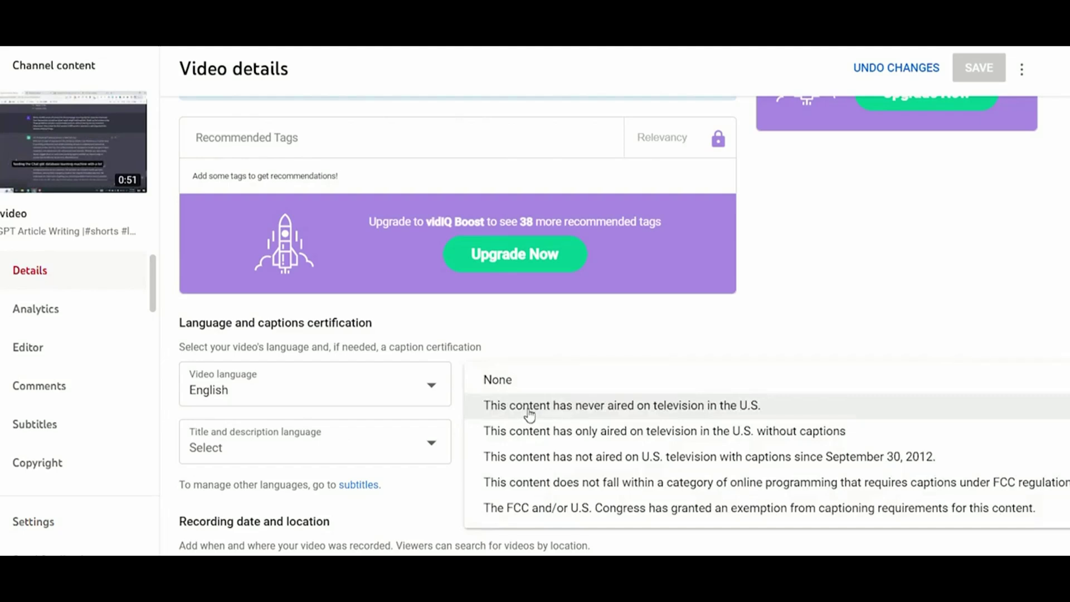
pyautogui.click(682, 412)
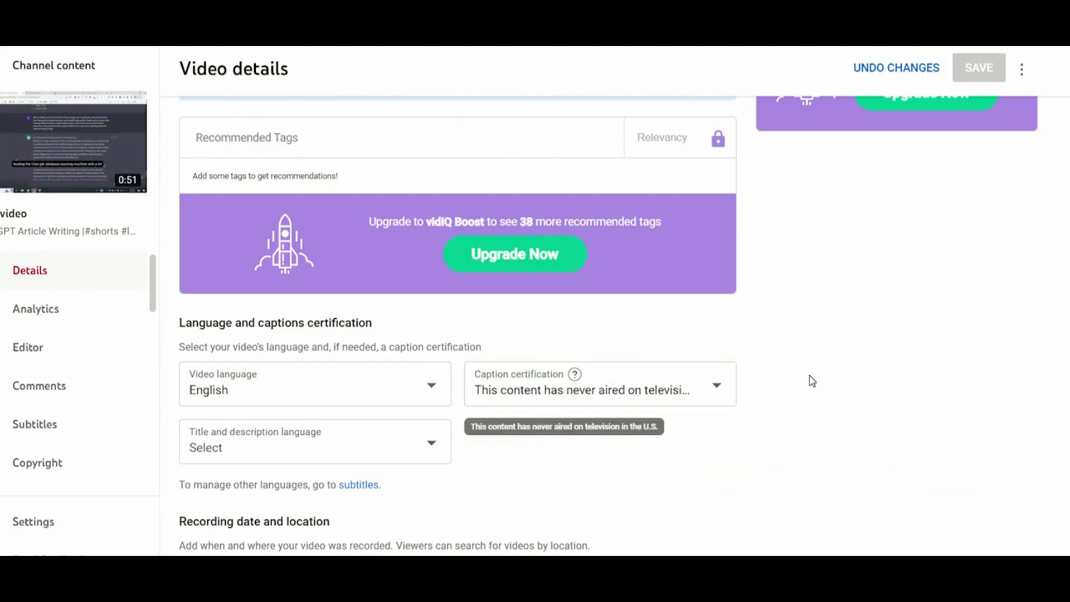
pyautogui.scroll(-5, 812, 380)
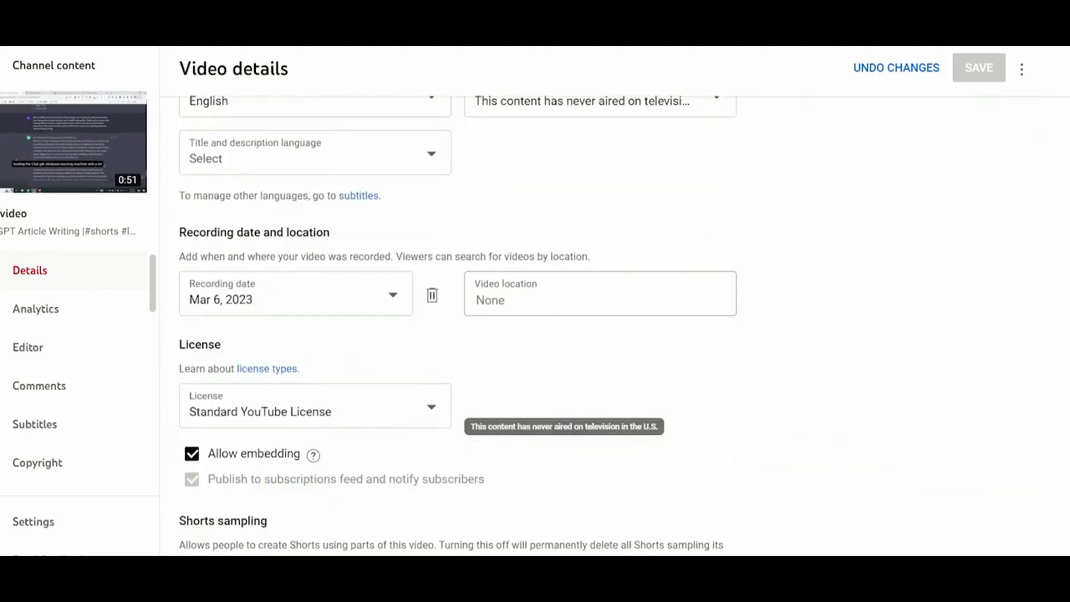
# Search '46 studio' and pick 46 Studio Hair Salon, Phra Khanong as the video location
pyautogui.click(546, 296)
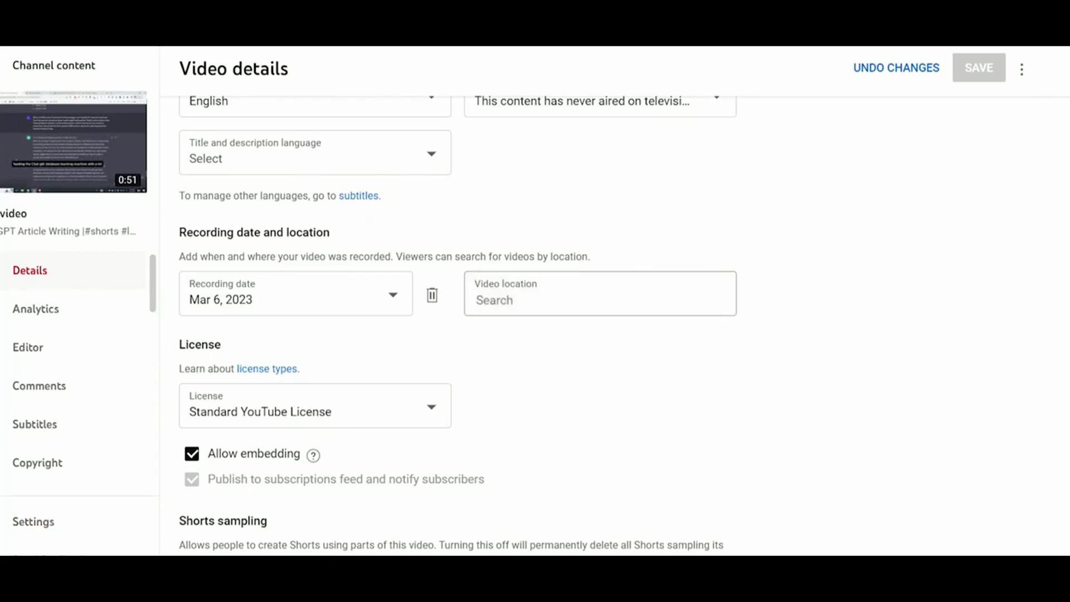
pyautogui.write('46 studio')
pyautogui.click(564, 372)
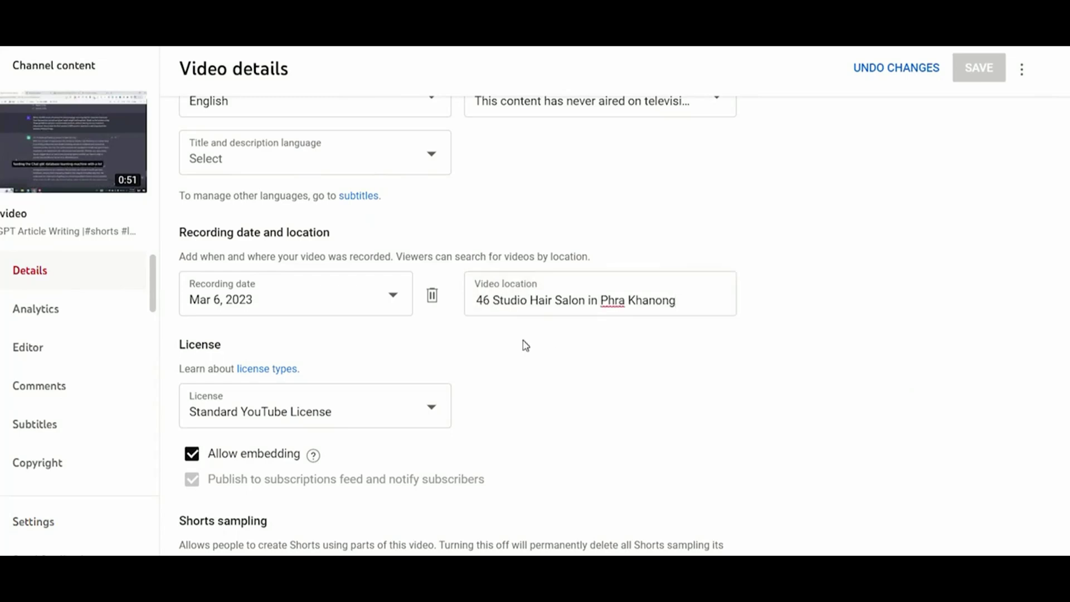
pyautogui.click(515, 406)
pyautogui.scroll(1, 544, 410)
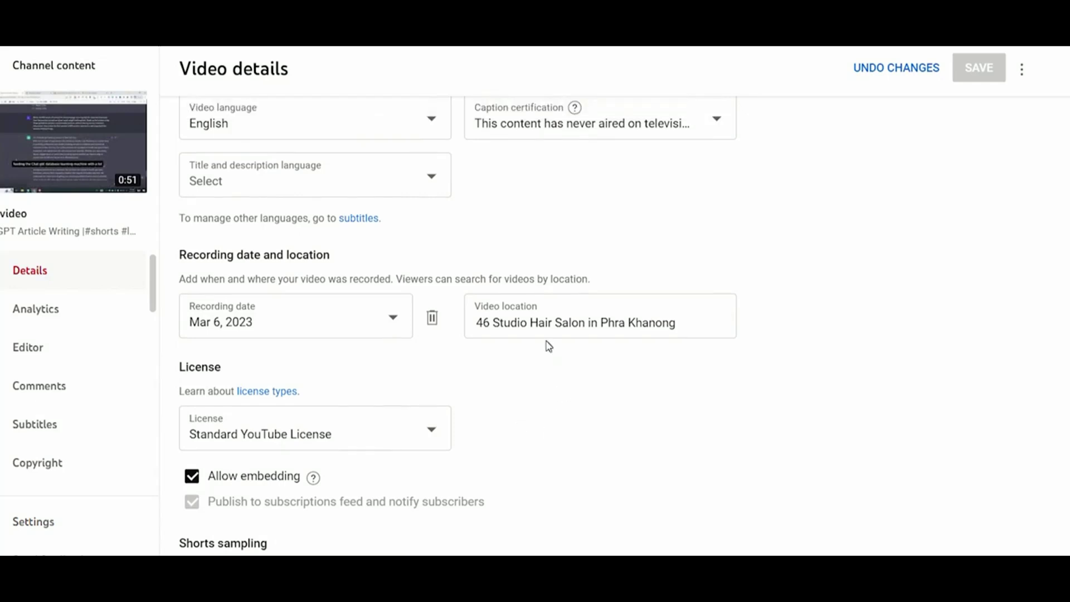
pyautogui.scroll(10, 547, 346)
pyautogui.scroll(3, 507, 274)
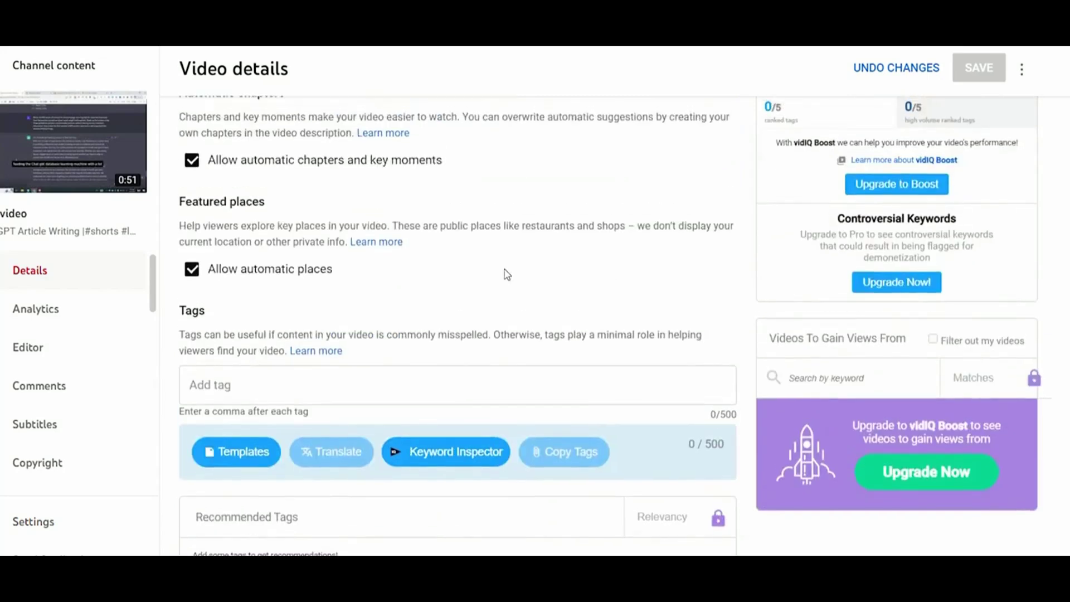
pyautogui.scroll(-4, 508, 274)
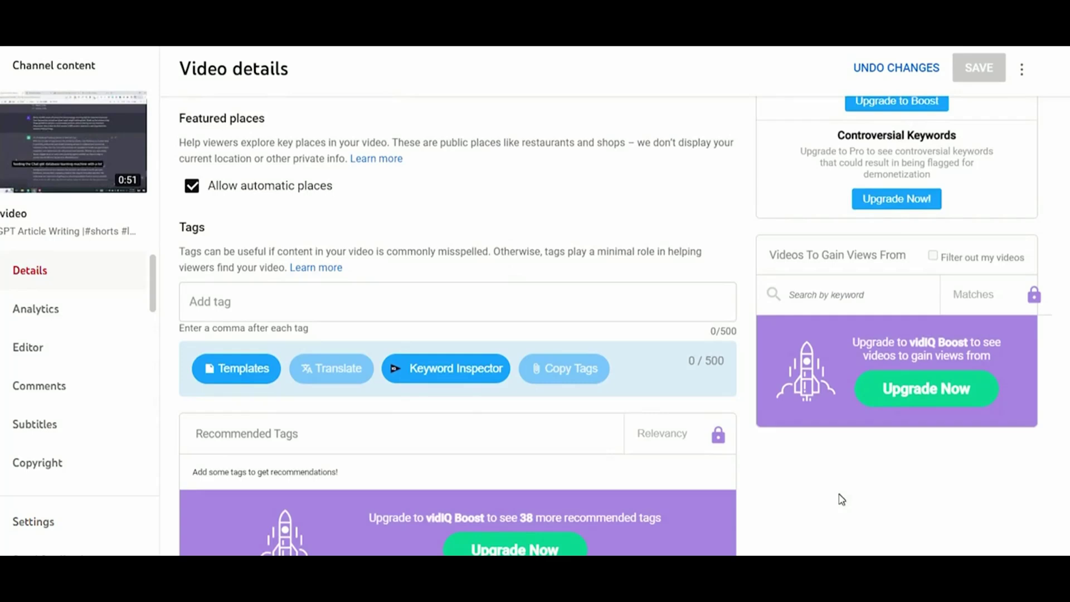
pyautogui.scroll(-6, 842, 499)
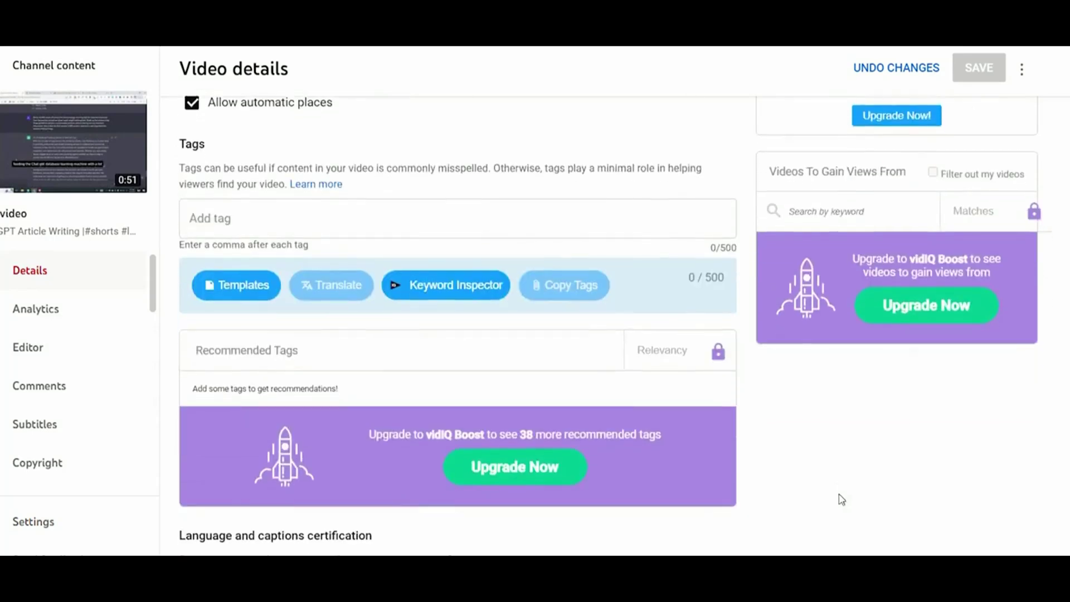
pyautogui.scroll(-2, 839, 499)
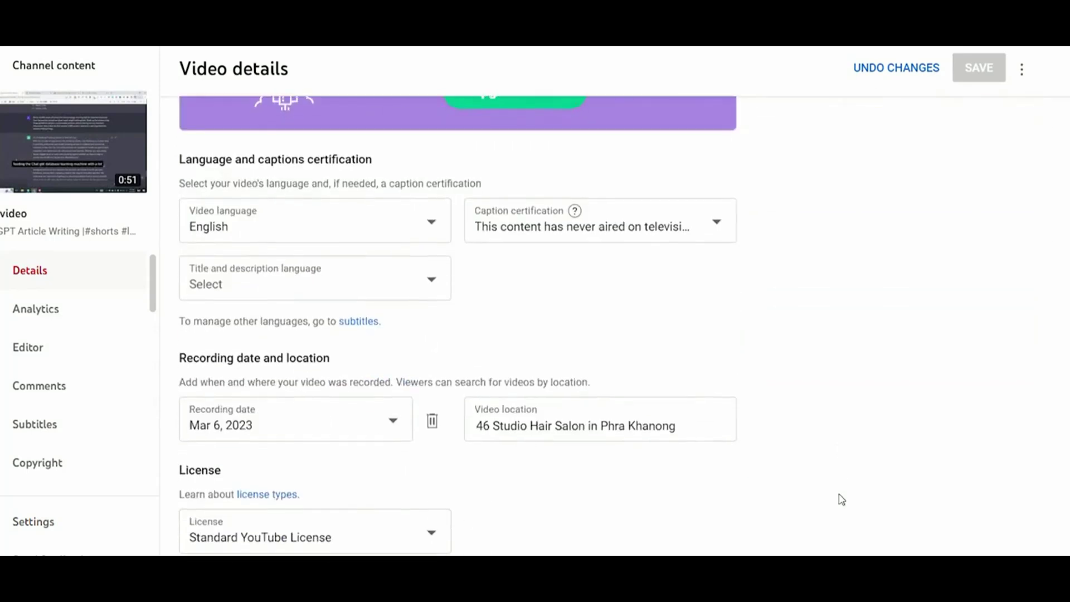